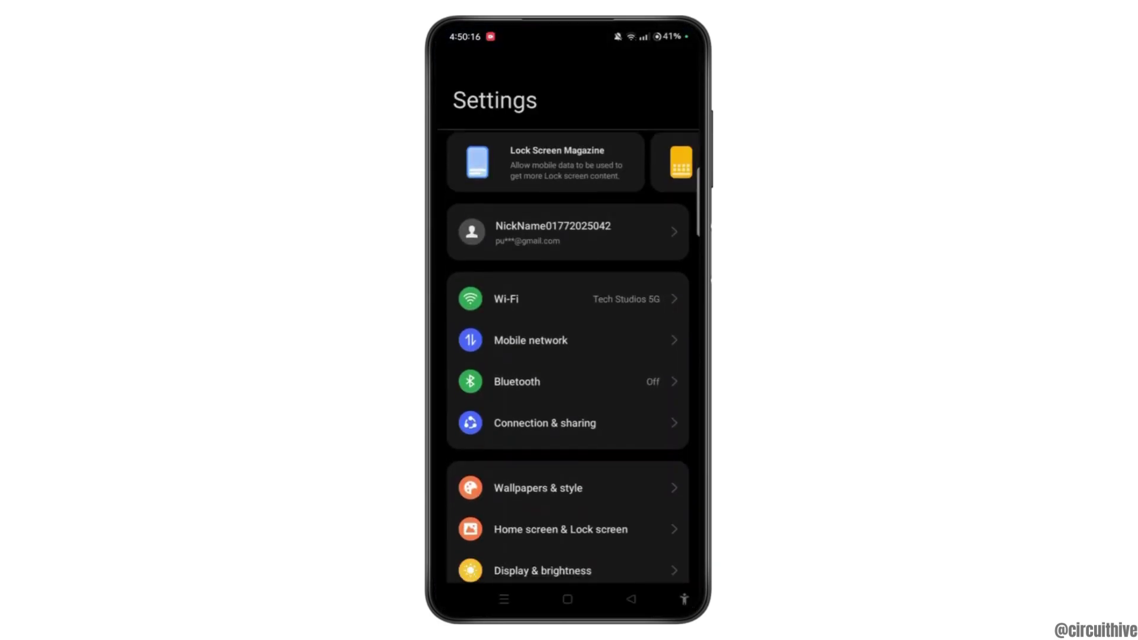
scroll(568, 356, "down", 5)
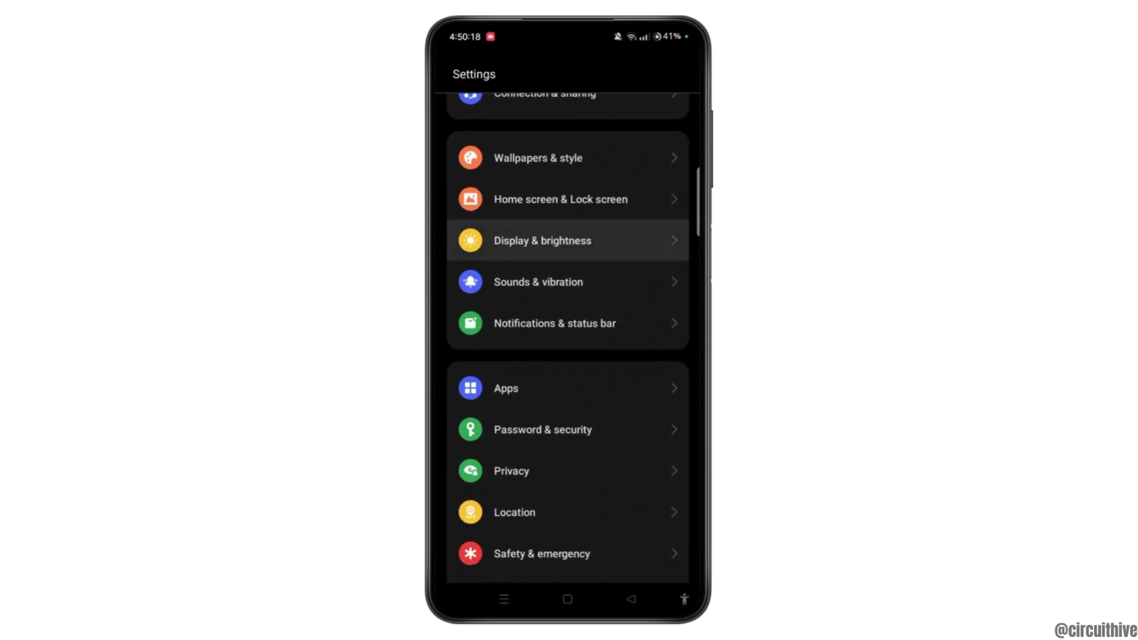
scroll(568, 338, "down", 2)
- Search the installed apps list for 'ind' and open IndSMART's app info page
left_click(534, 311)
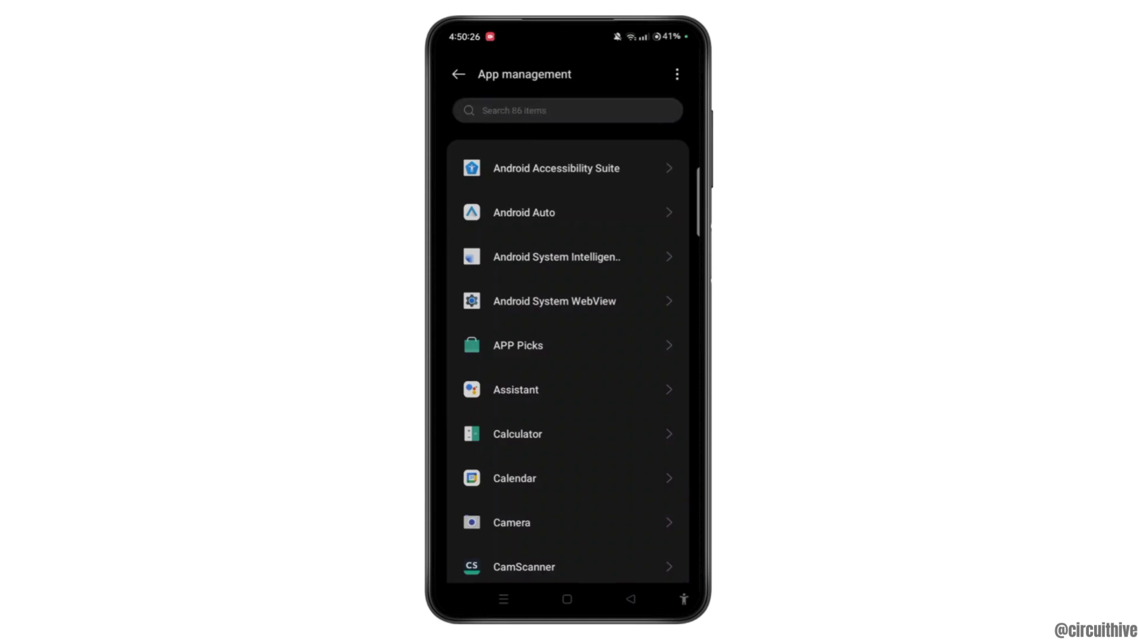
left_click(567, 110)
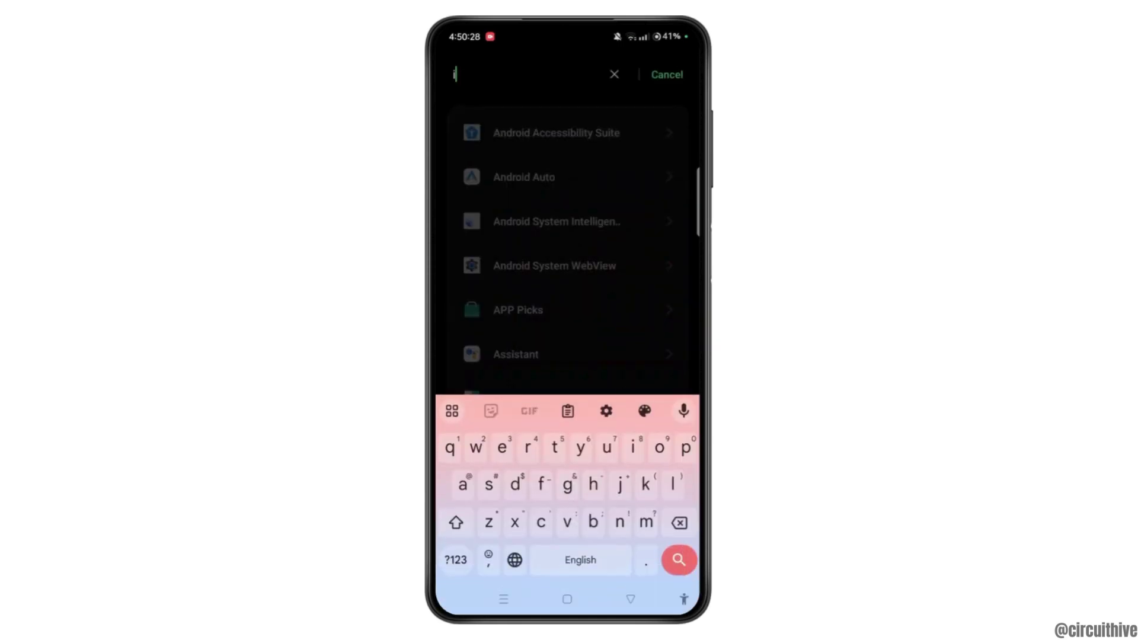
type("ind")
key("Escape")
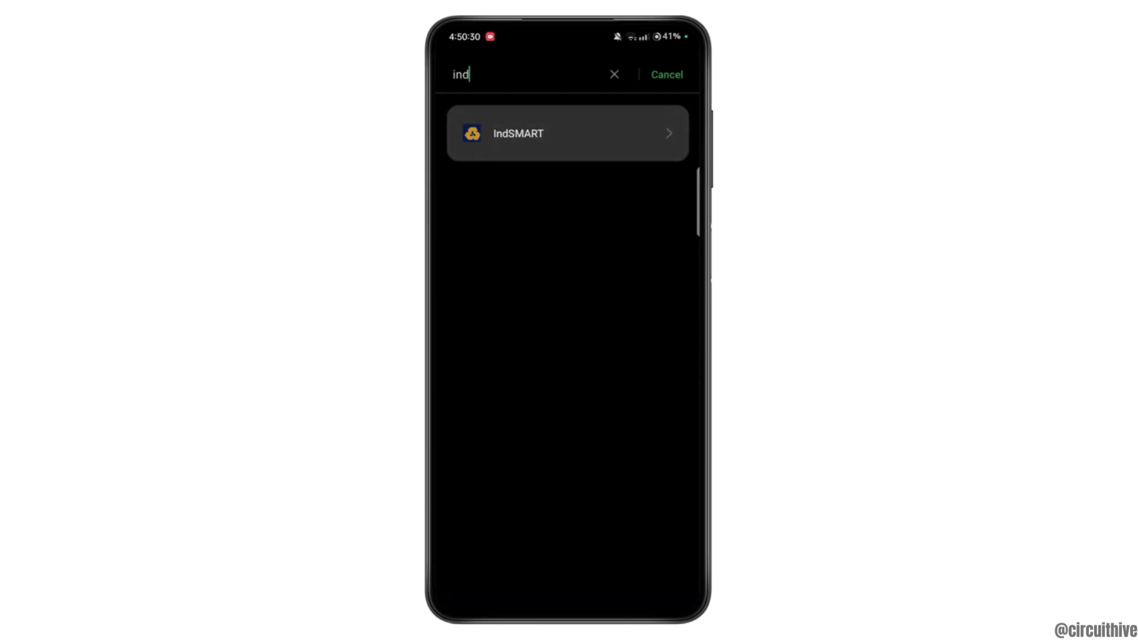
left_click(568, 133)
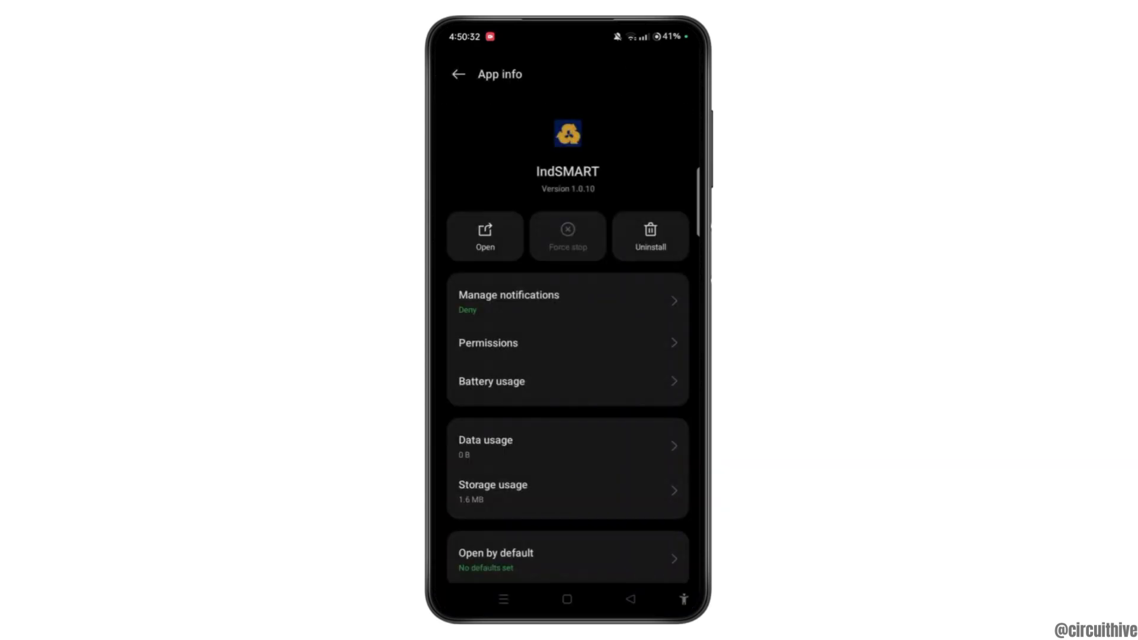
scroll(568, 382, "down", 2)
- Clear IndSMART's app data from Storage usage, confirm Delete, and return to App info
left_click(567, 382)
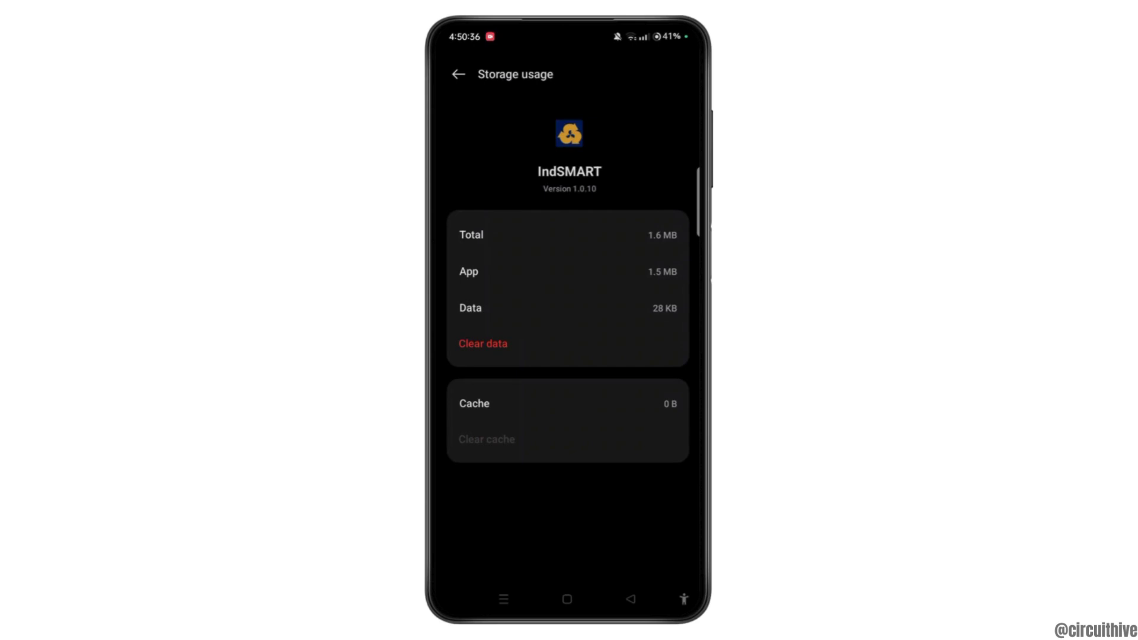
left_click(482, 344)
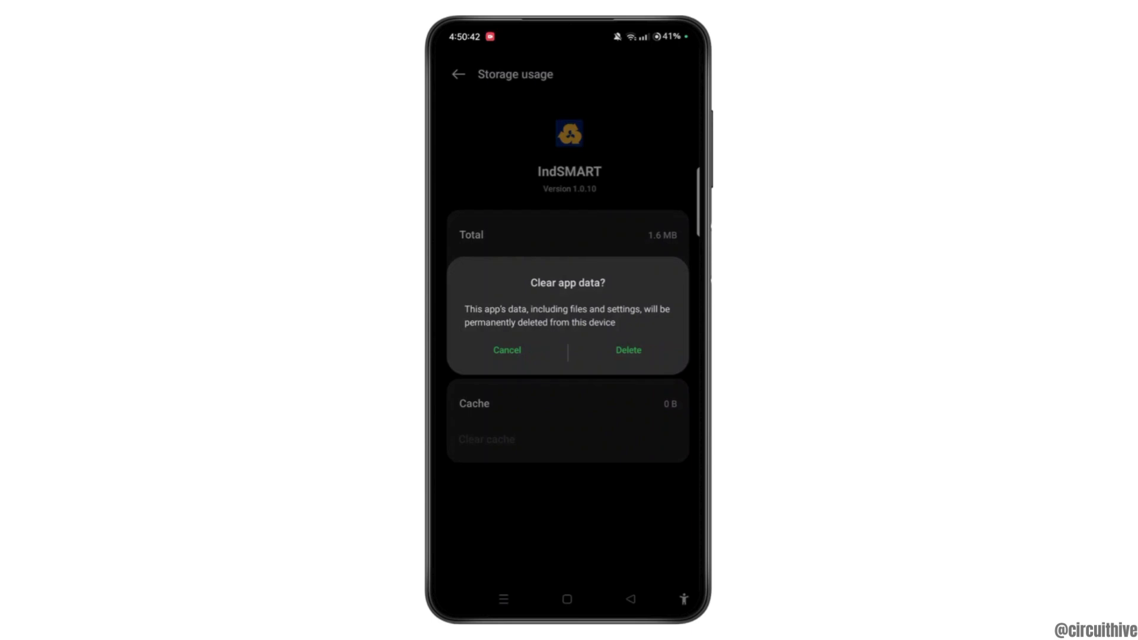
left_click(629, 349)
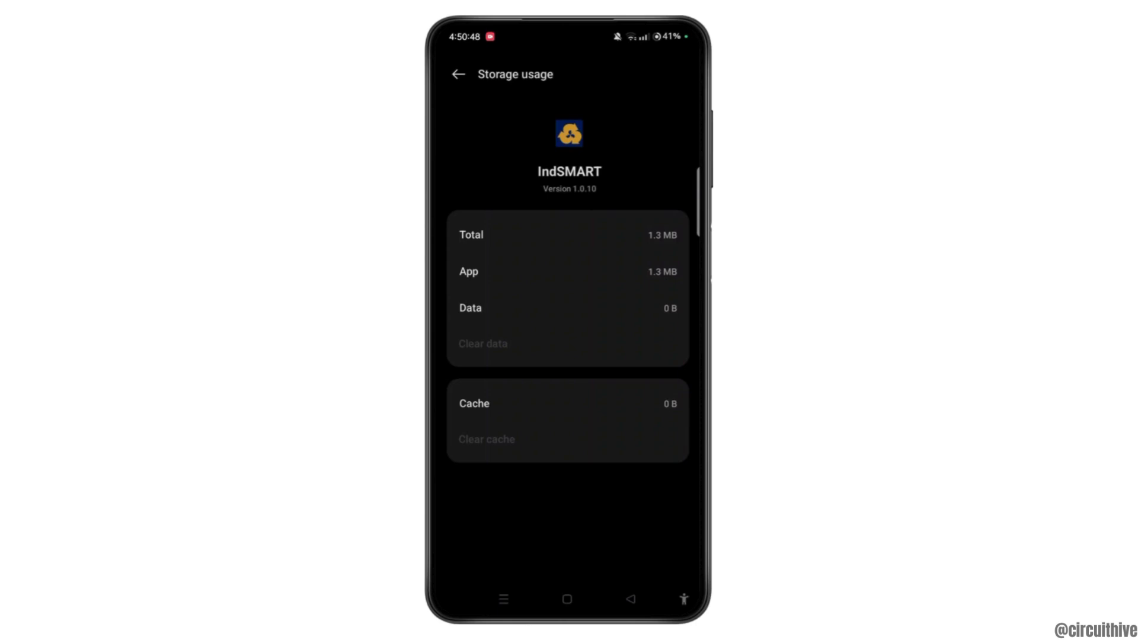
left_click(631, 598)
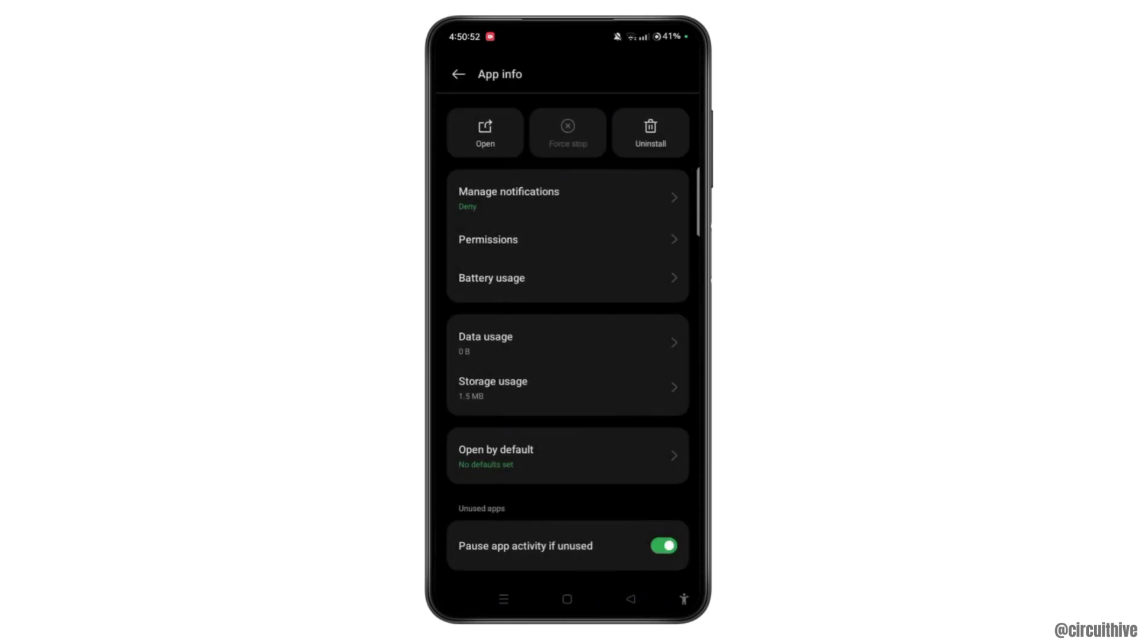
- Review IndSMART's battery usage toggles, then return to its app info page
left_click(492, 278)
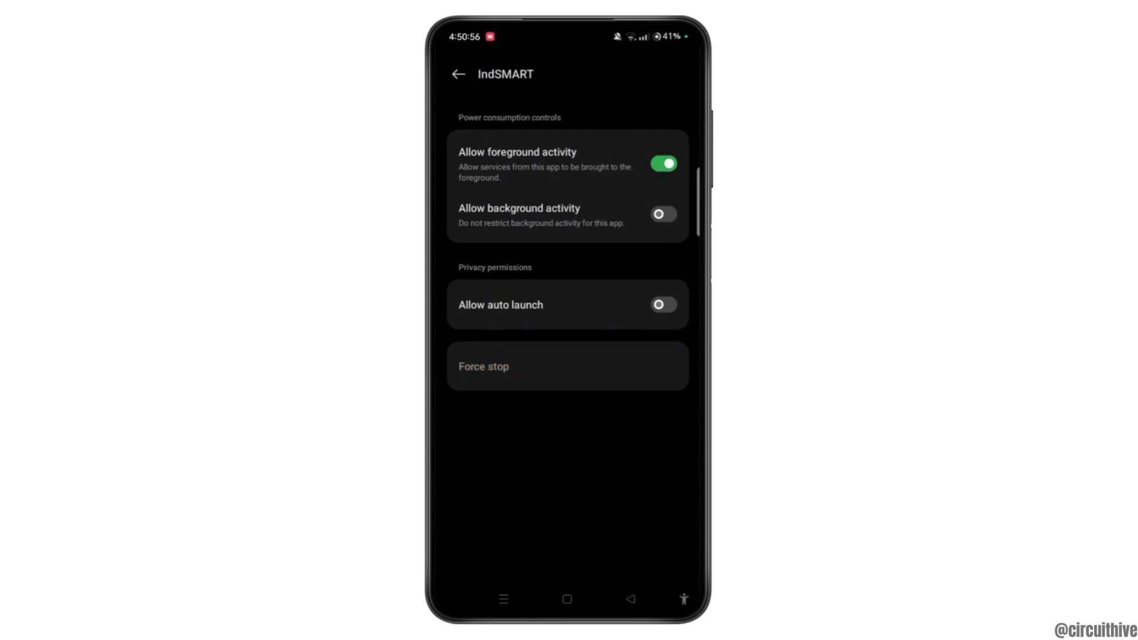
left_click(631, 598)
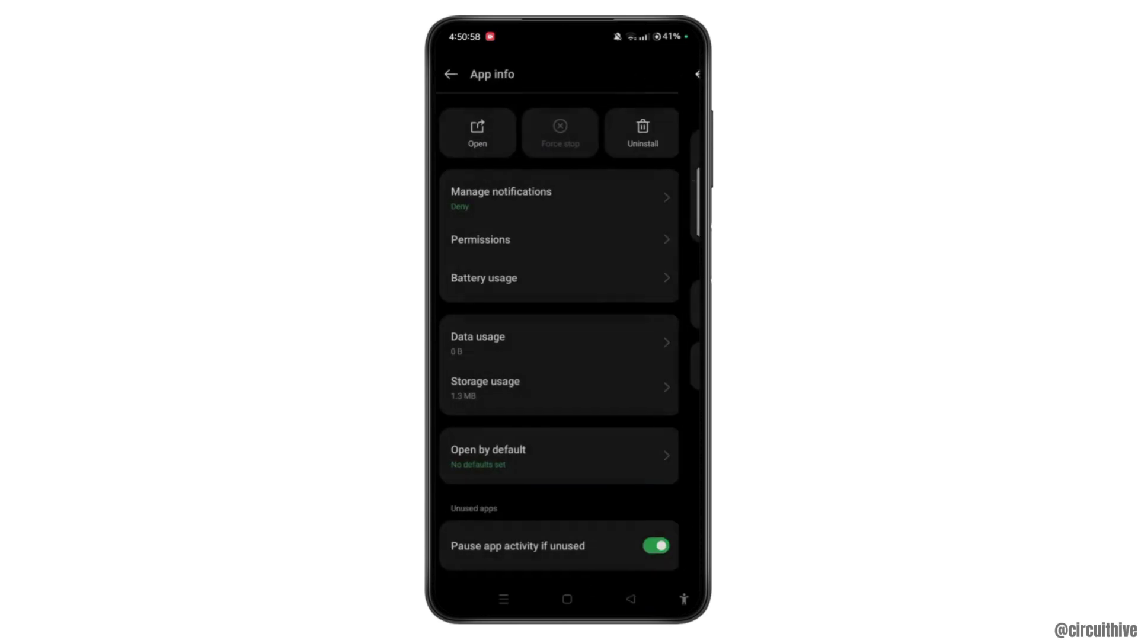
- Set IndSMART's Camera permission to 'Allow only while using the app'
left_click(488, 239)
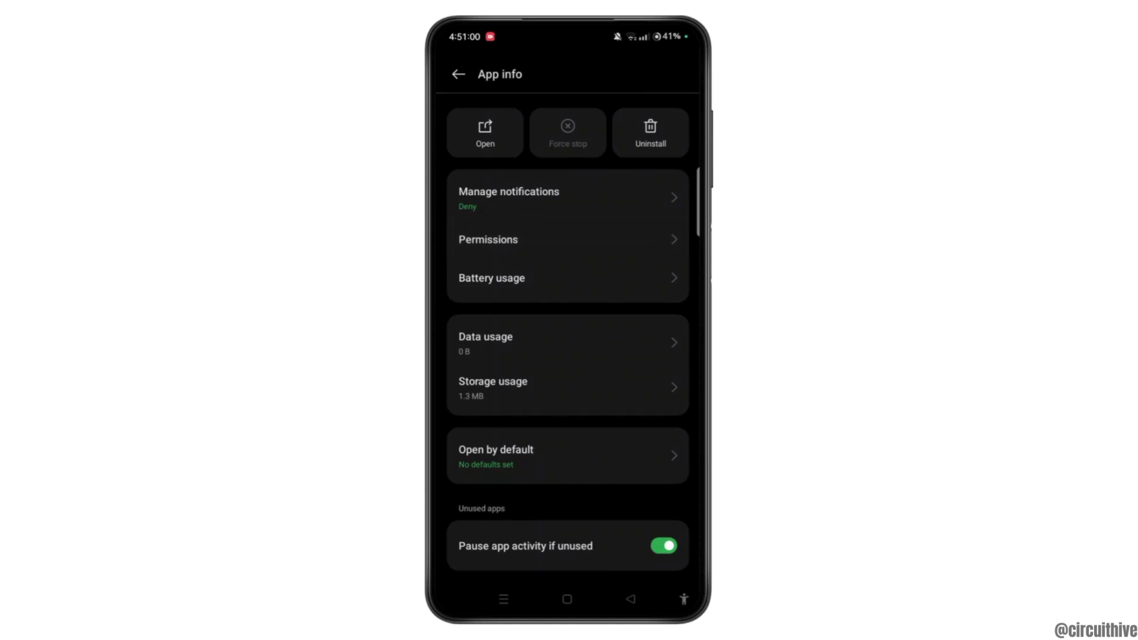
scroll(568, 356, "down", 3)
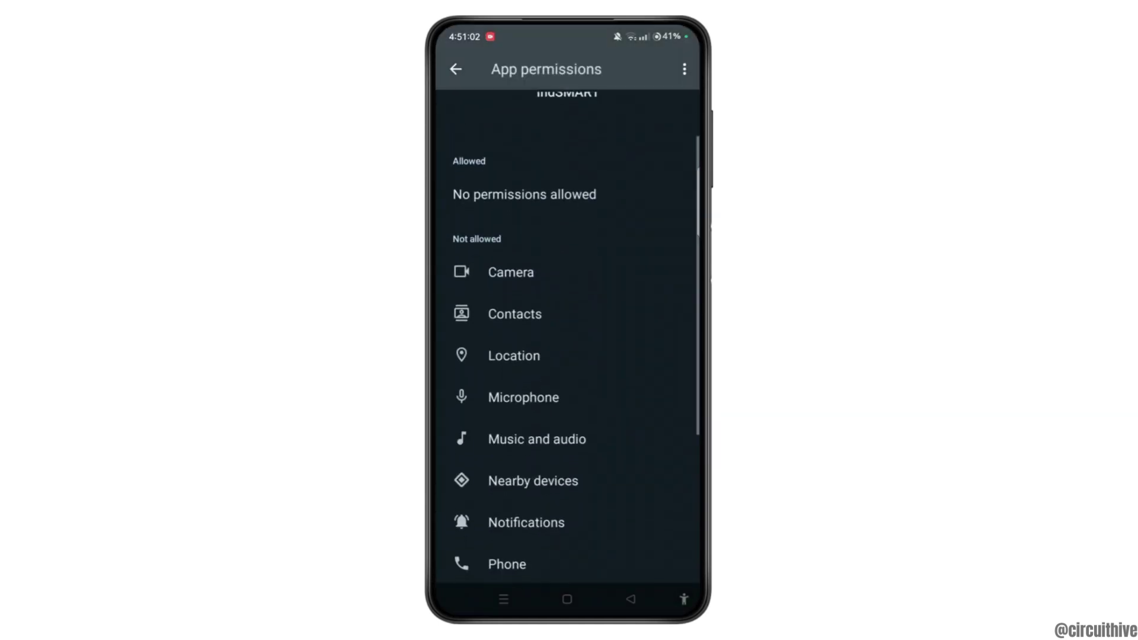
left_click(512, 273)
left_click(464, 346)
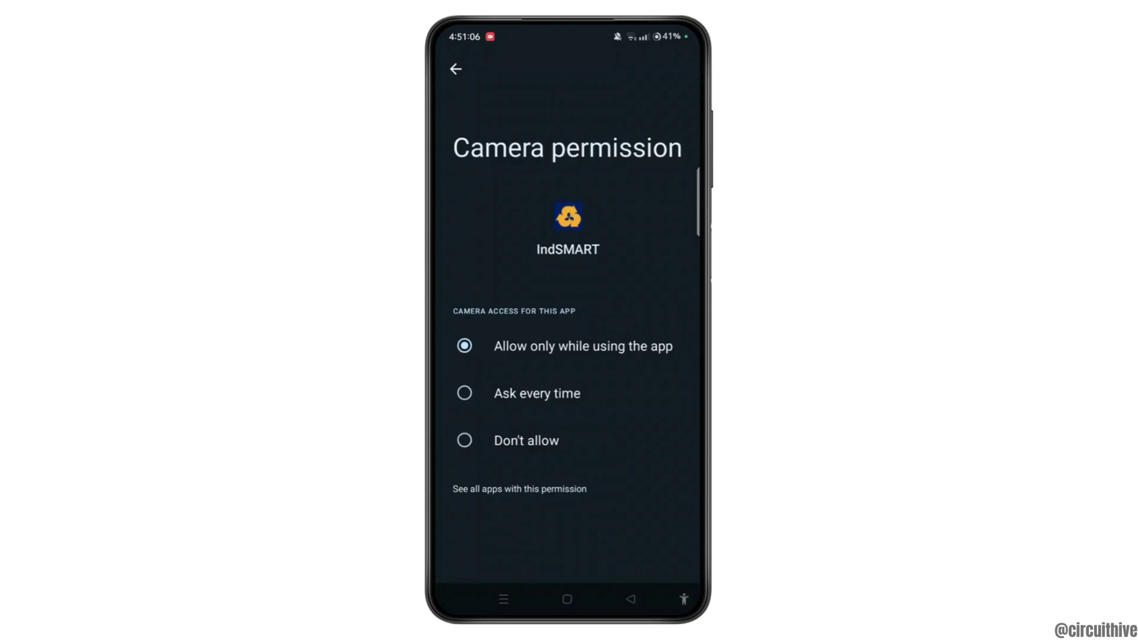
left_click(631, 600)
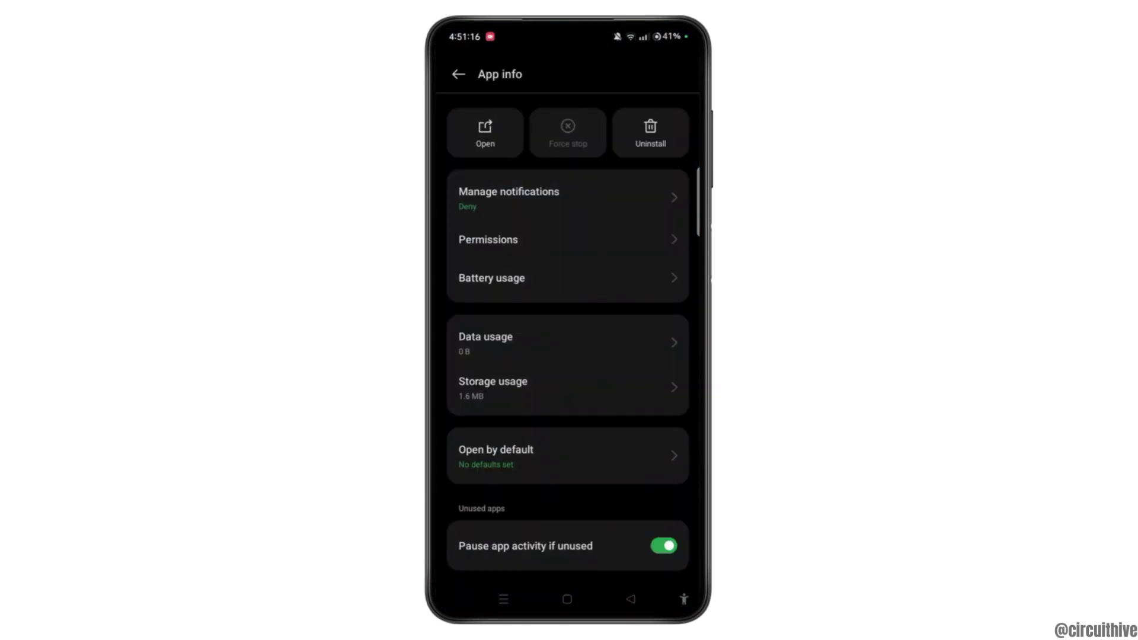
- Confirm IndSMART's 'Open supported links' is on, then leave Settings for the home screen
left_click(533, 456)
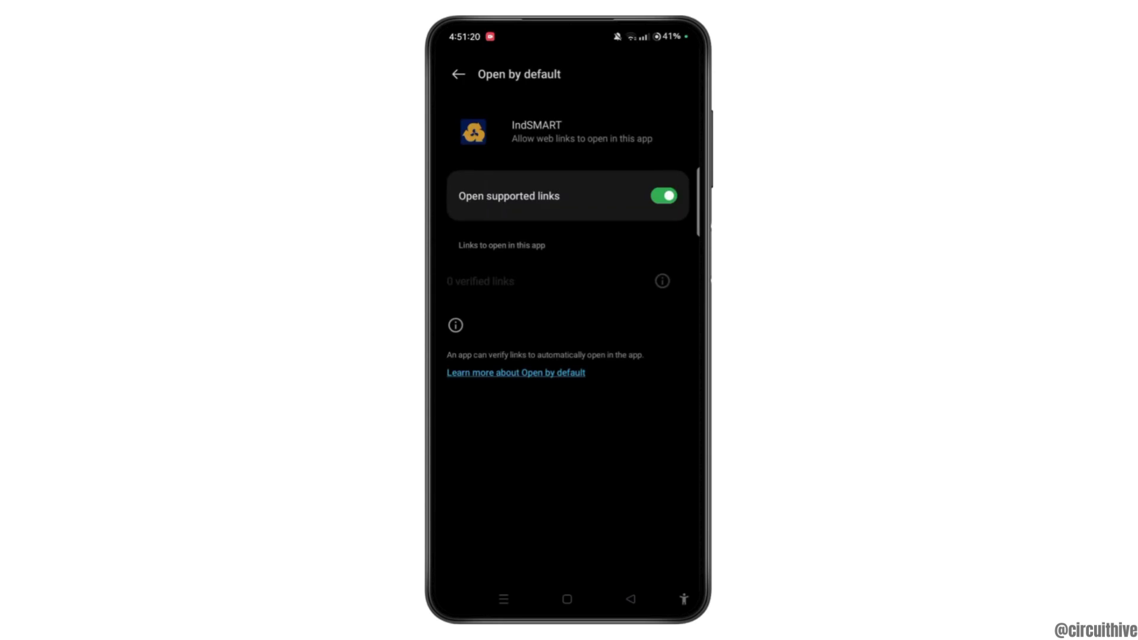
left_click(630, 598)
left_click(567, 598)
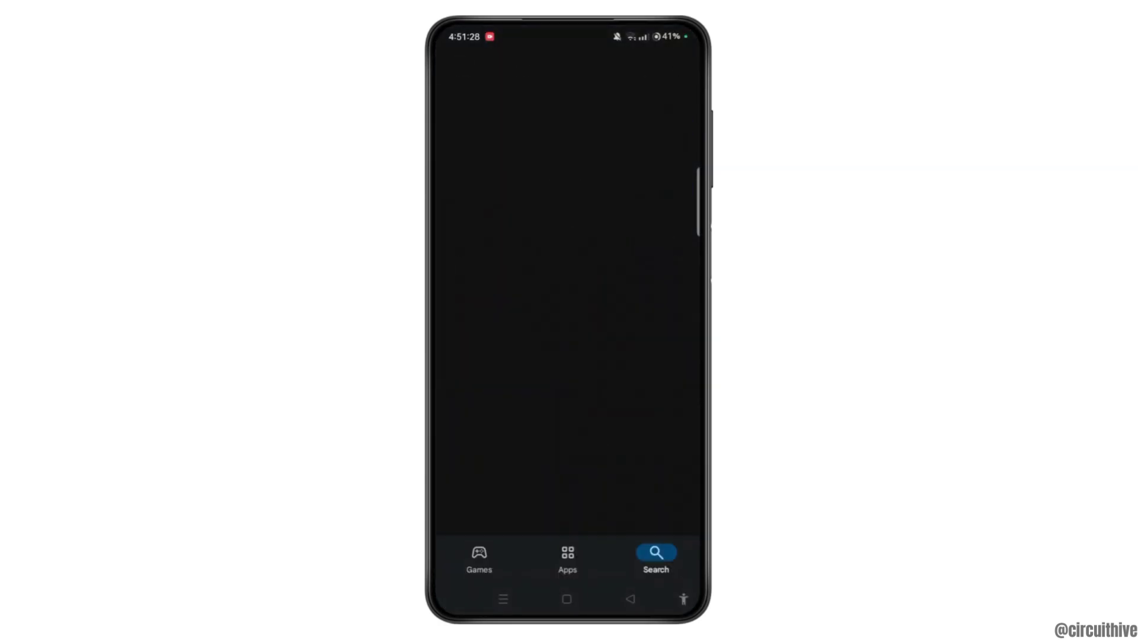
- Find the IndSMART IndianBank listing via the 'indsmart' Play Store search, then return home
left_click(533, 68)
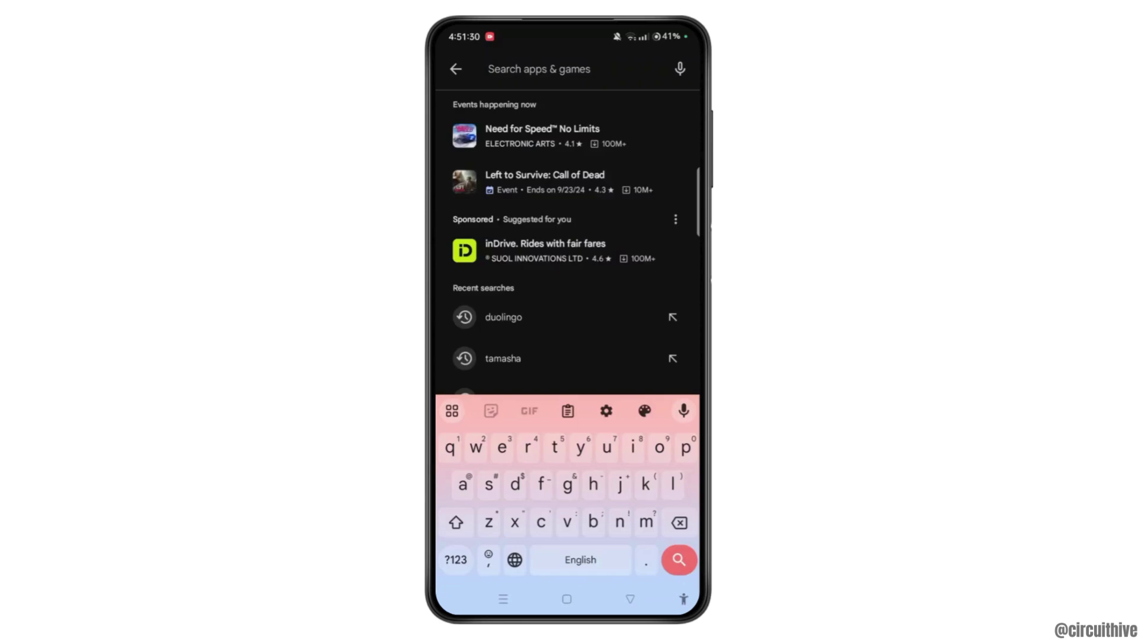
type("ind")
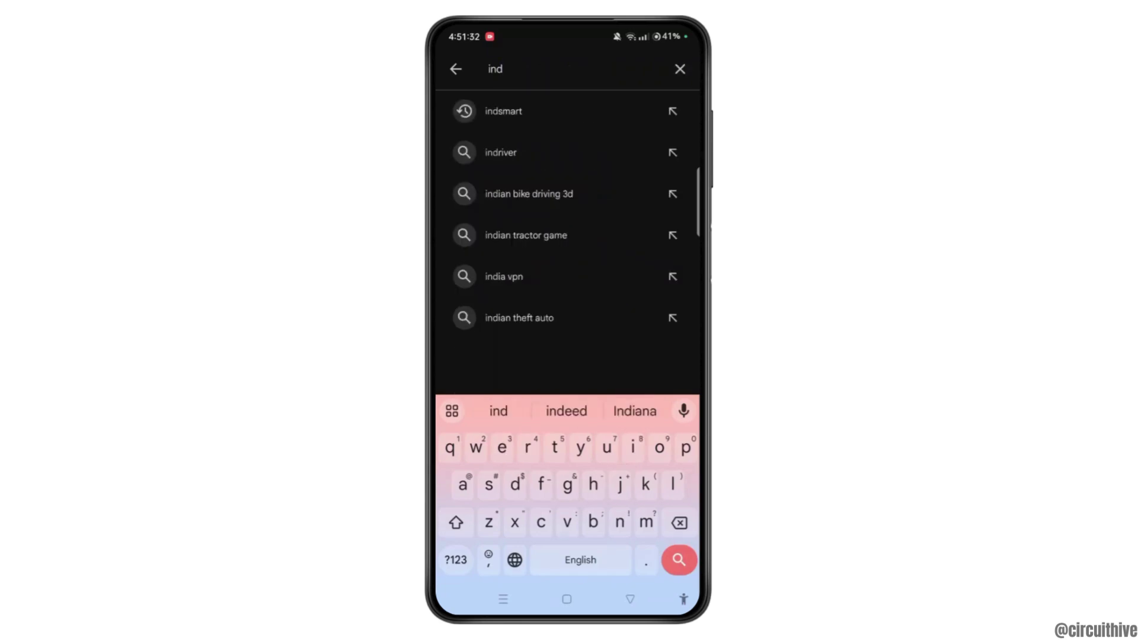
left_click(504, 111)
left_click(552, 236)
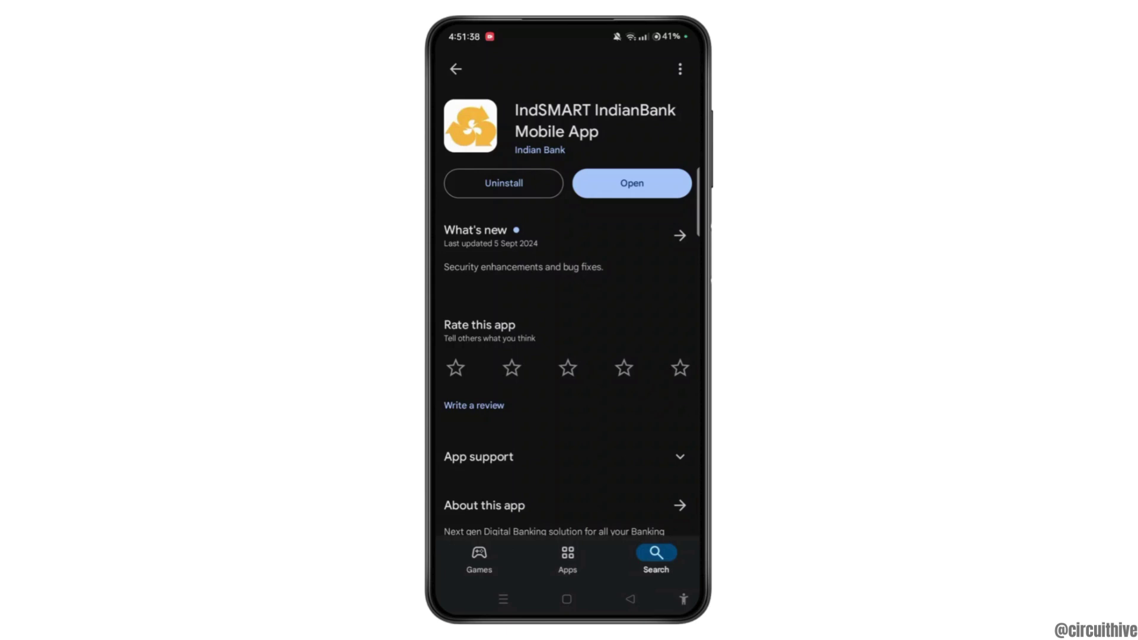
left_click(566, 599)
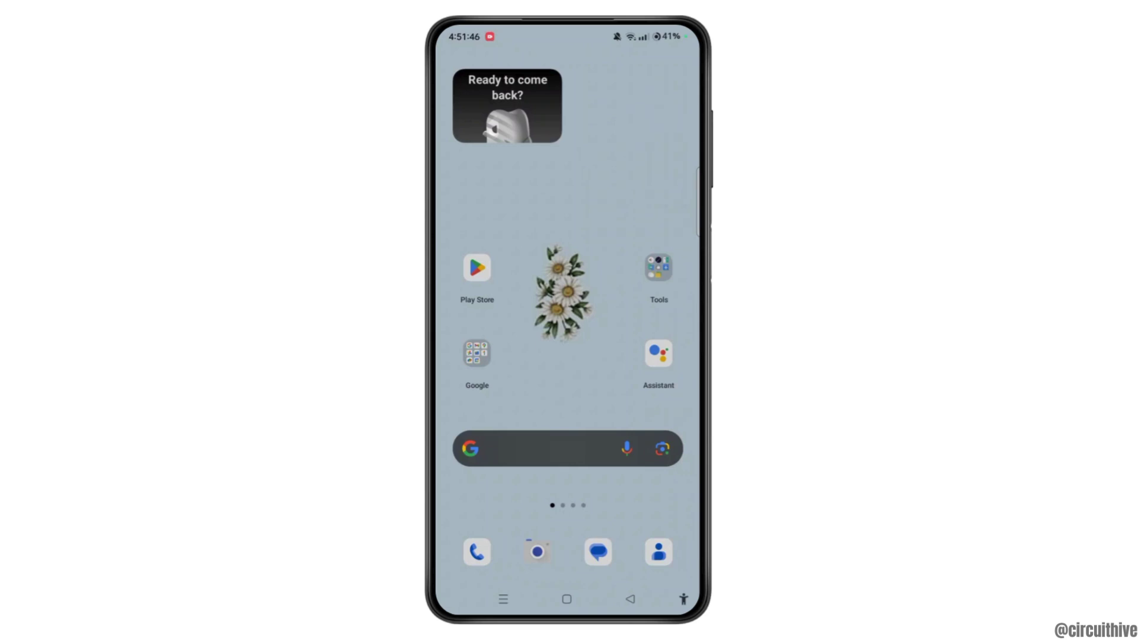
- Uninstall IndSMART from its icon on the last home screen page
left_click_drag(640, 356, 481, 356)
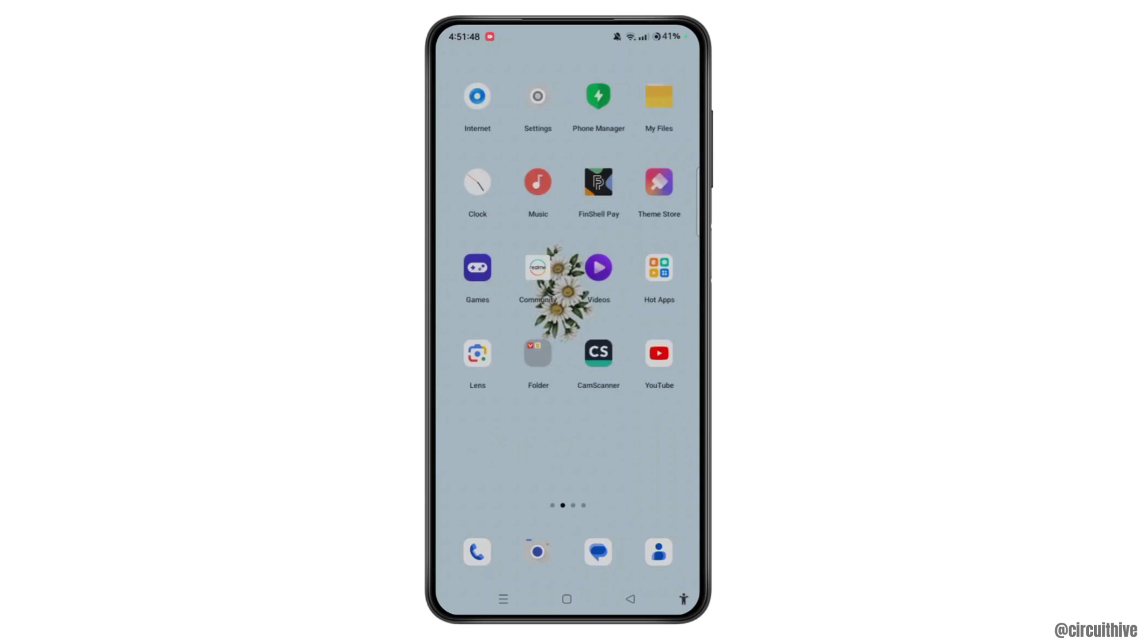
left_click_drag(640, 356, 480, 355)
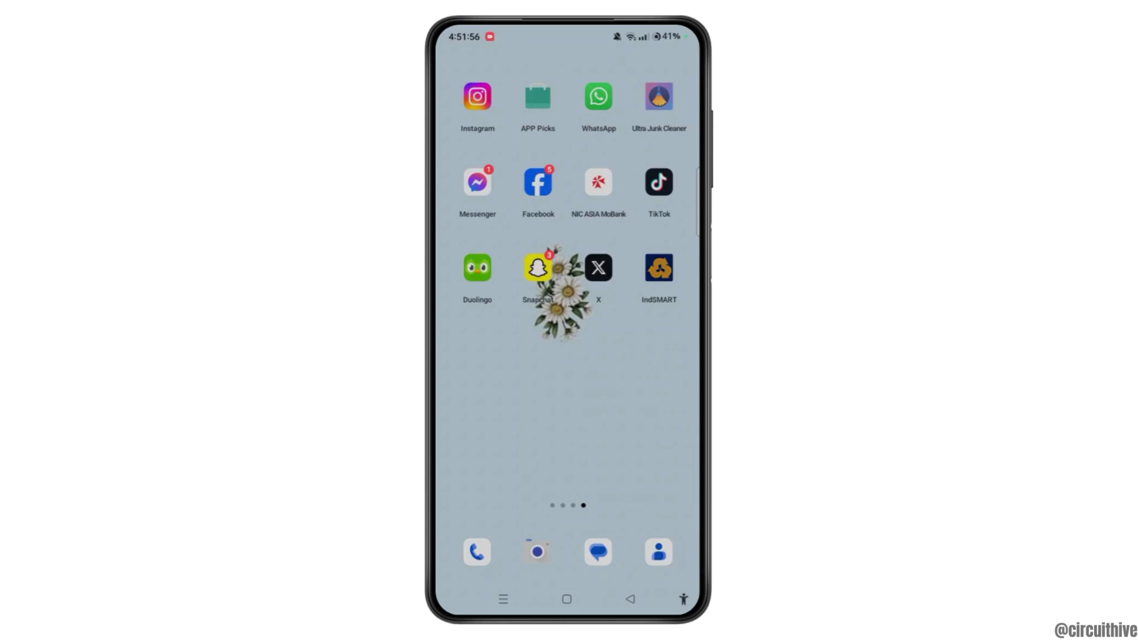
left_click(538, 96)
left_click(584, 158)
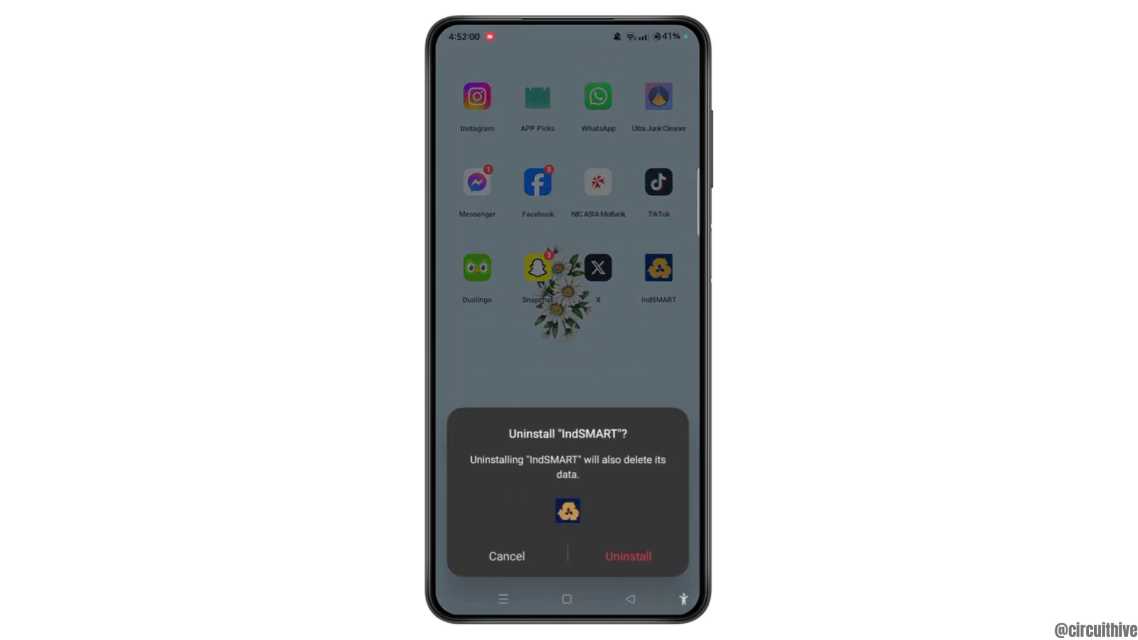
left_click(628, 556)
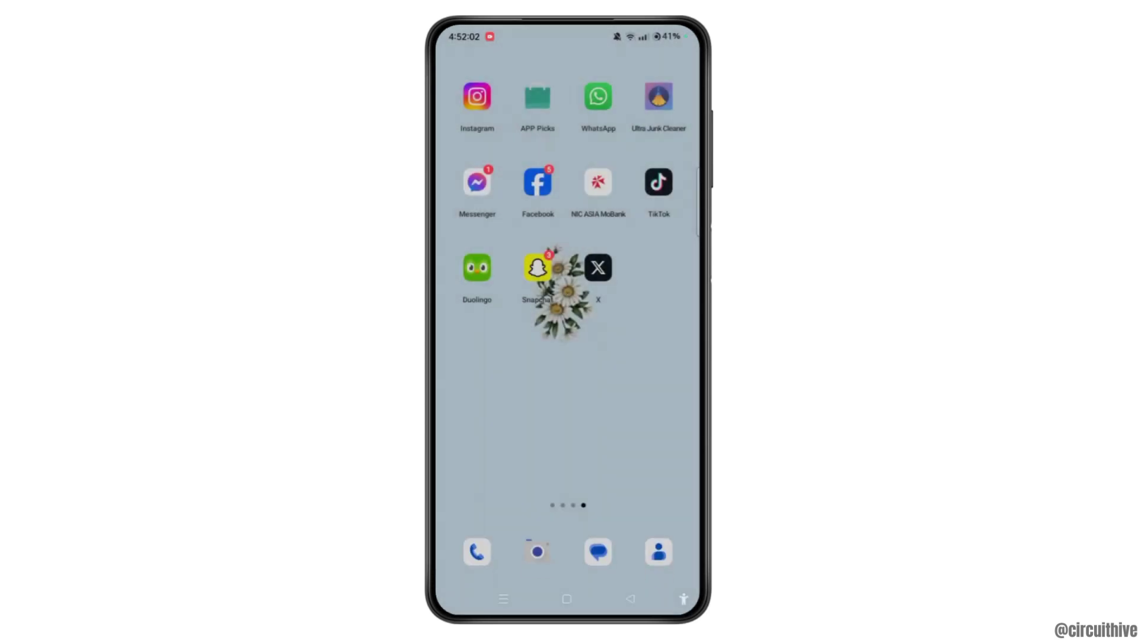
- Start reinstalling IndSMART from its Play Store page and return home
left_click_drag(489, 356, 667, 356)
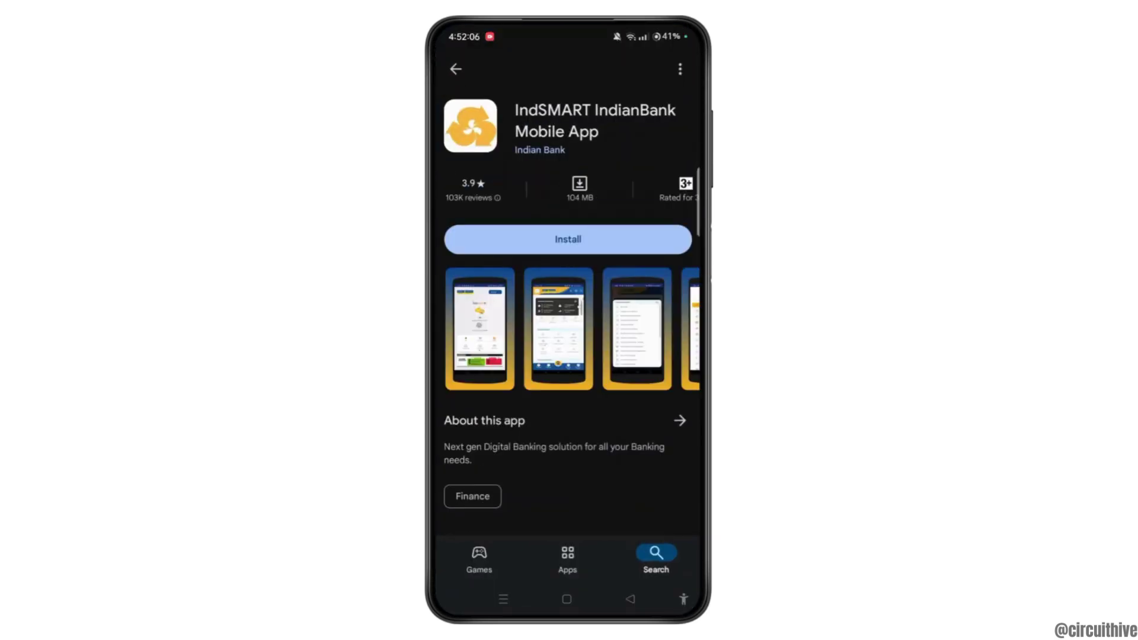
left_click(567, 239)
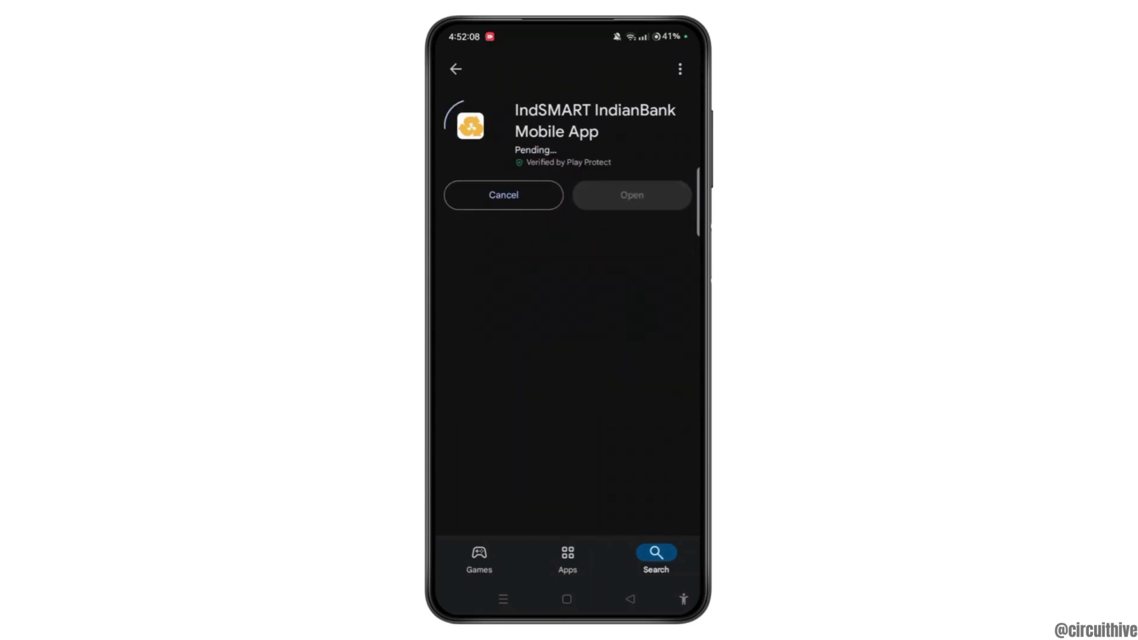
left_click(566, 598)
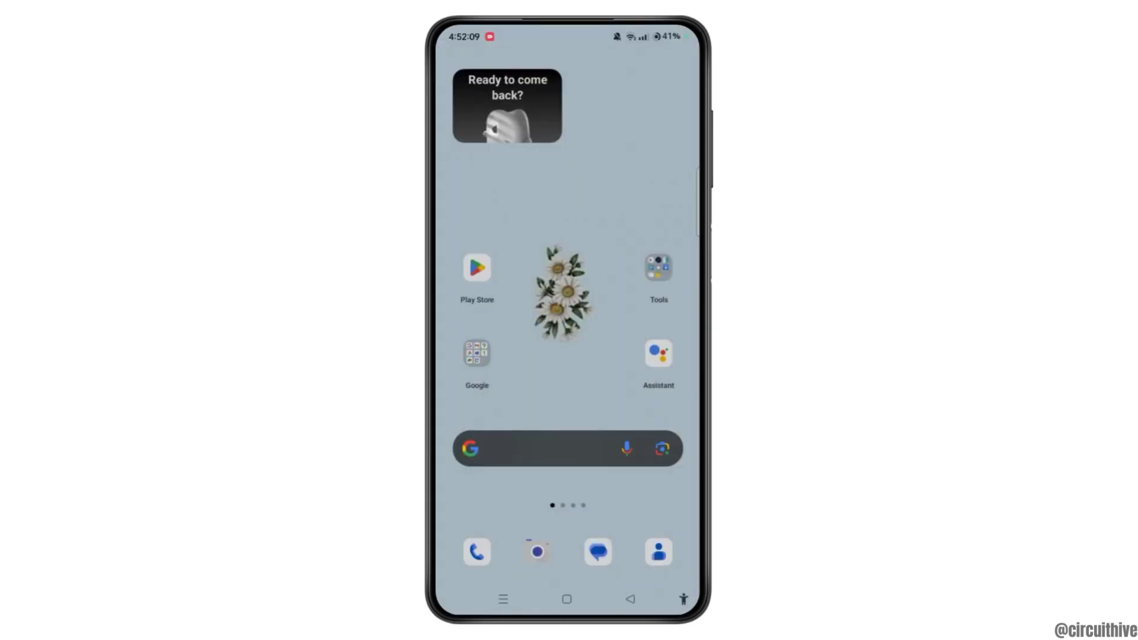
- Expand the notification shade into full Quick Settings, showing Wi‑Fi connected and mobile data off
left_click_drag(567, 35, 567, 357)
left_click_drag(567, 178, 567, 445)
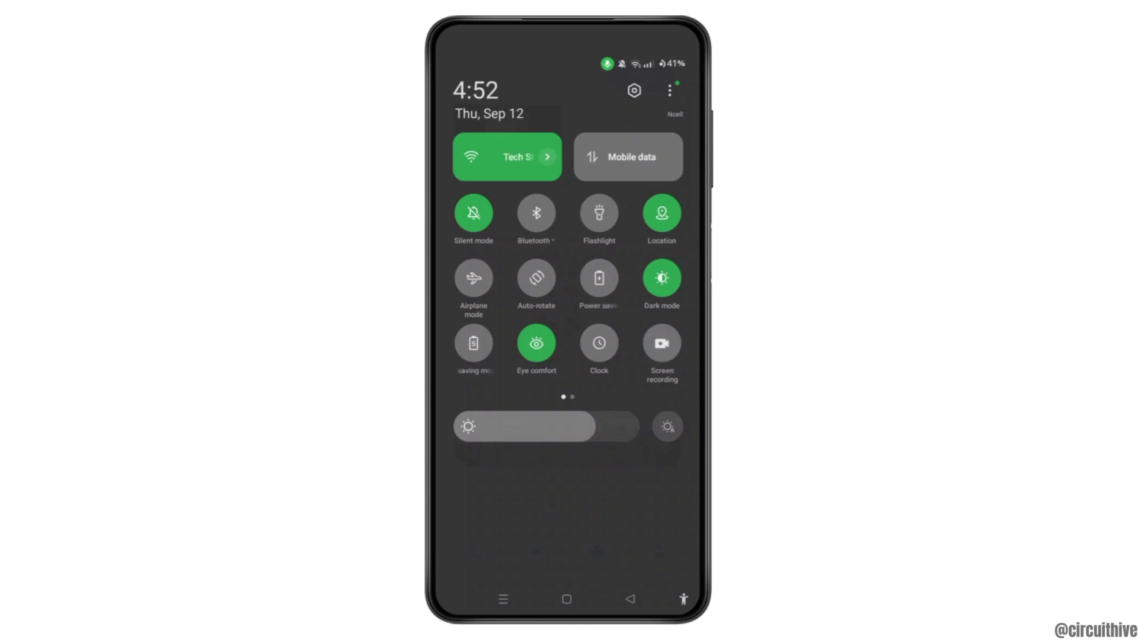
- Dismiss Quick Settings and move to the third home page with Viber, Photos and Chrome
left_click(566, 598)
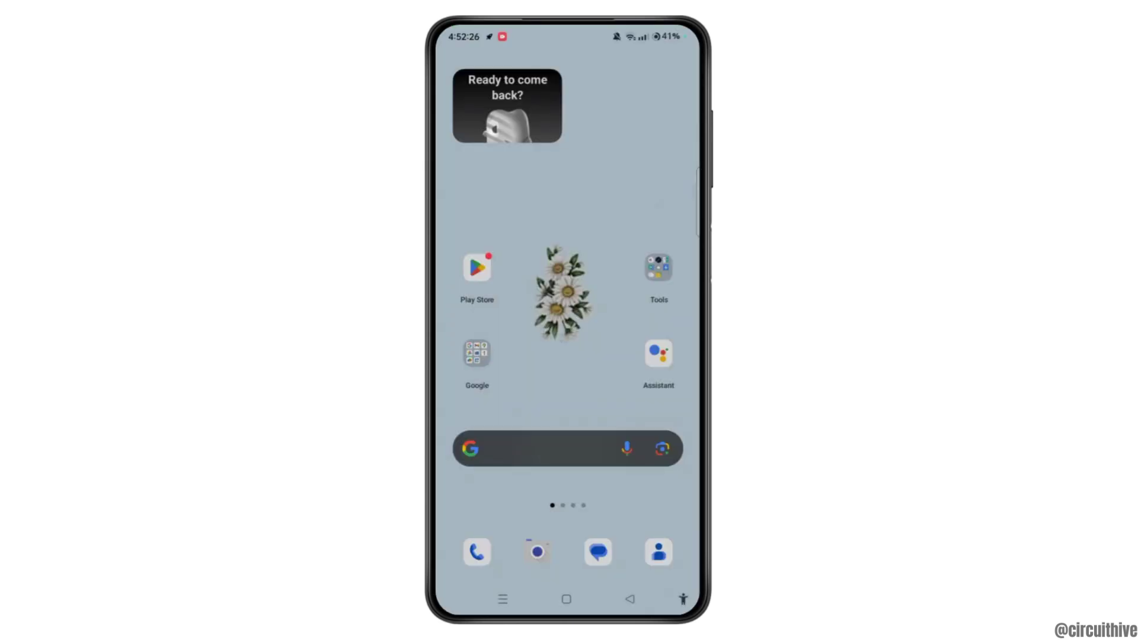
left_click_drag(640, 312, 481, 311)
left_click_drag(640, 311, 480, 311)
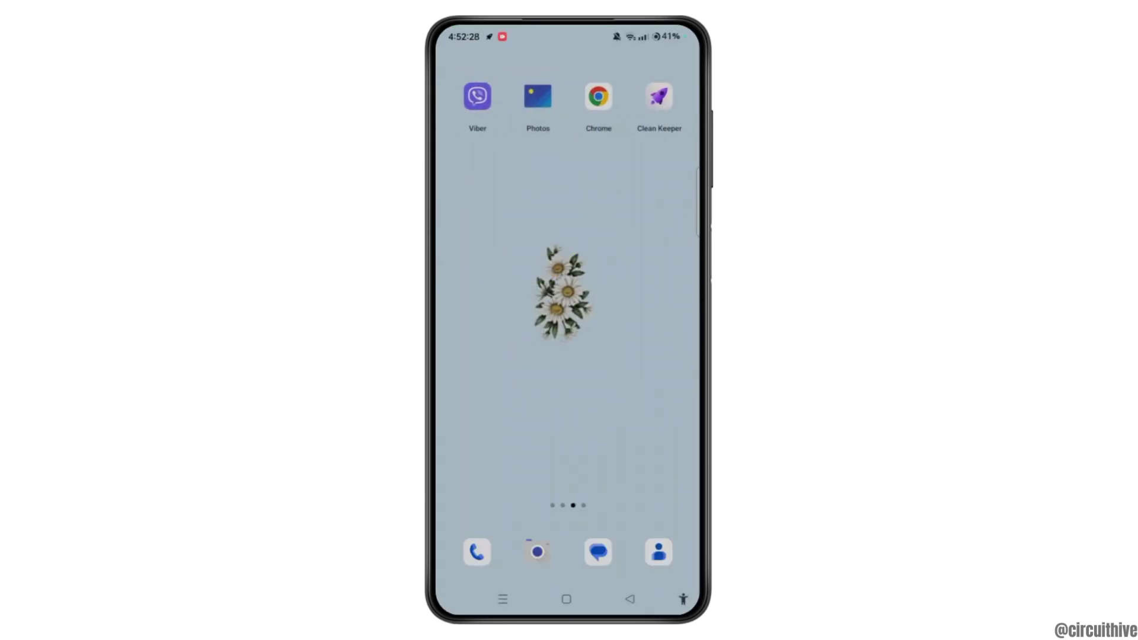